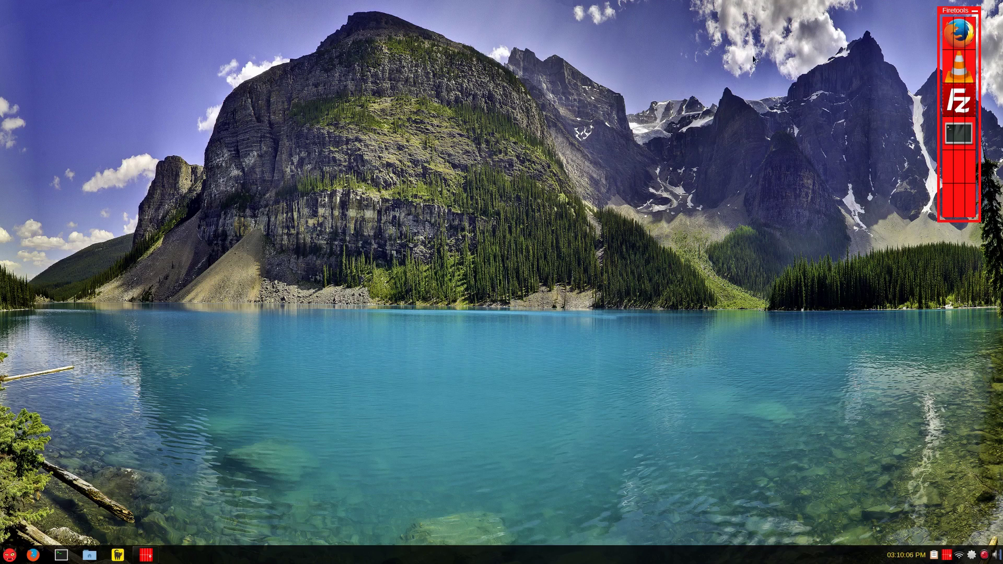
- Move the Firetools launcher to the centre, close its stats window, and launch sandboxed Firefox
double_click(952, 10)
left_click_drag(951, 10, 357, 65)
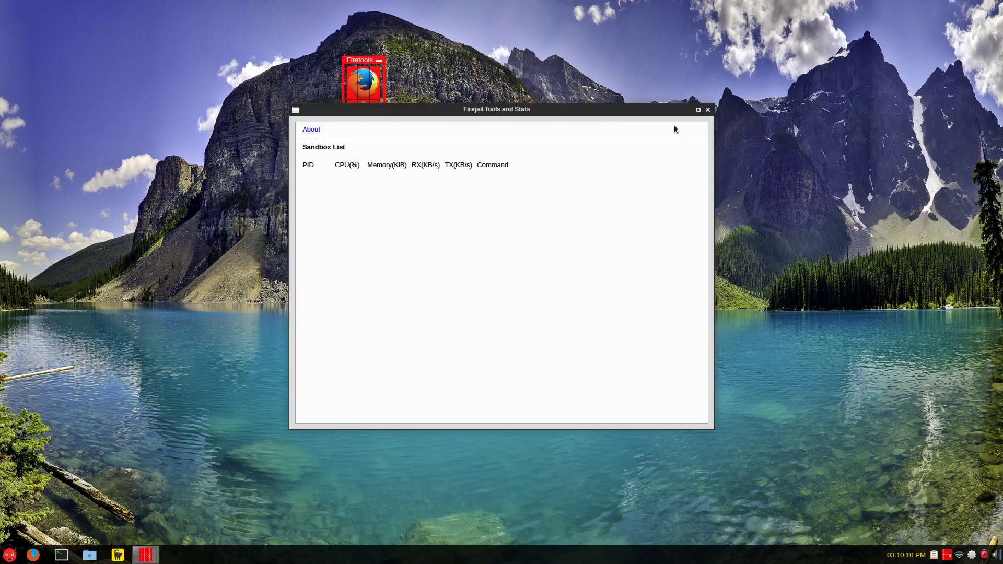
left_click(707, 108)
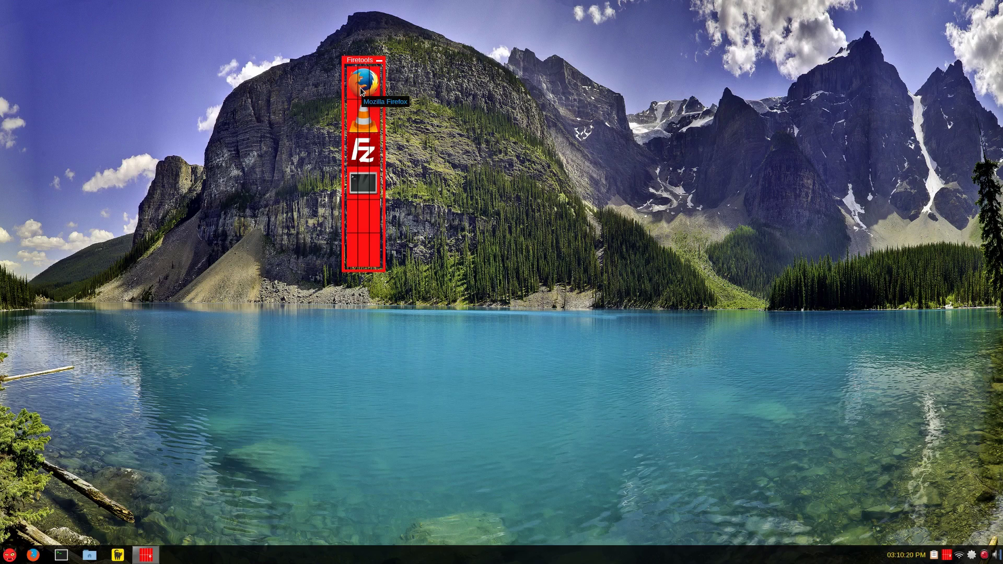
double_click(360, 87)
left_click(366, 77)
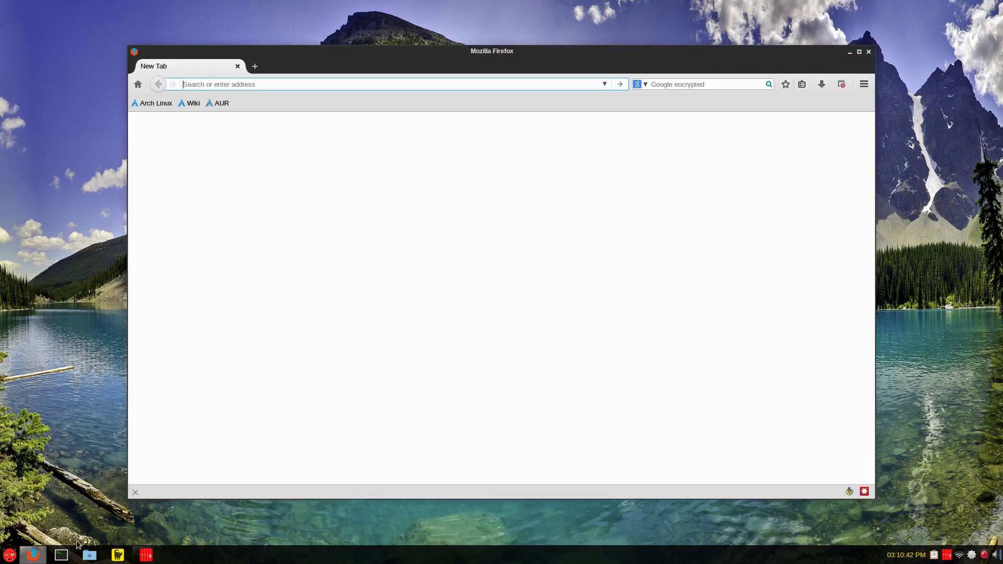
- Minimize Firefox and open the Tools and Stats details for sandbox PID 5644
left_click(32, 555)
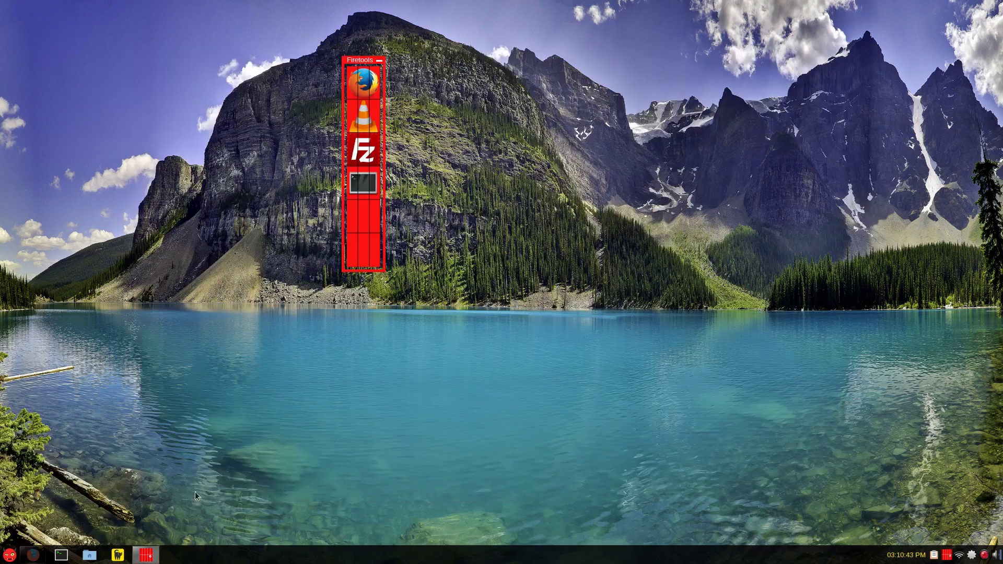
right_click(356, 208)
left_click(376, 215)
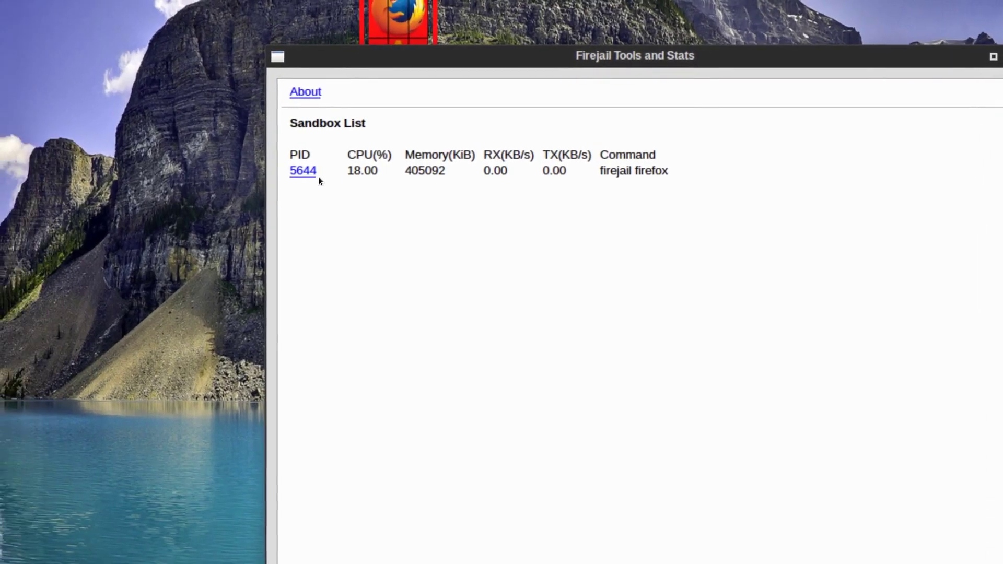
left_click(310, 176)
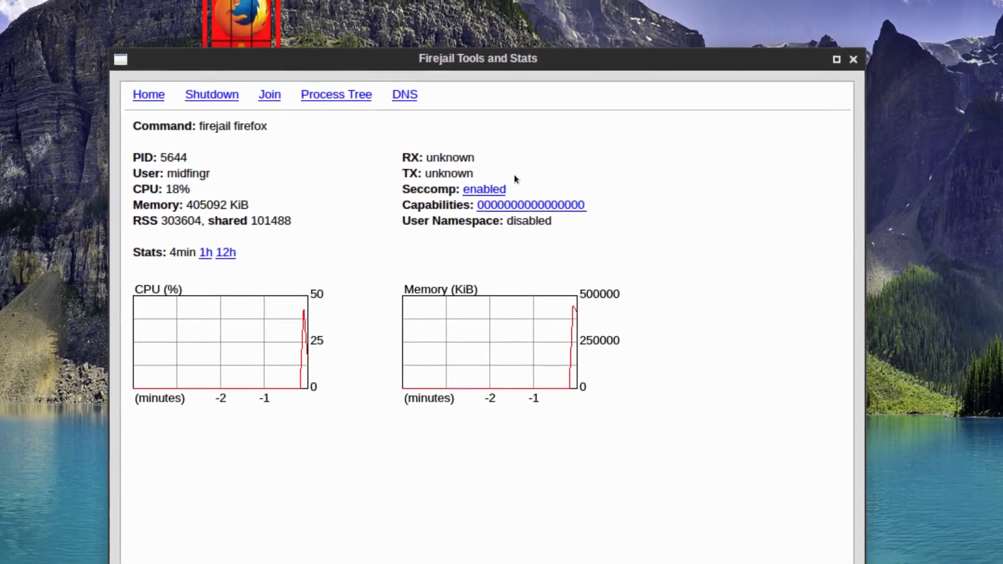
- Review the seccomp blacklist, then show the sandbox's capabilities, all disabled
left_click(510, 185)
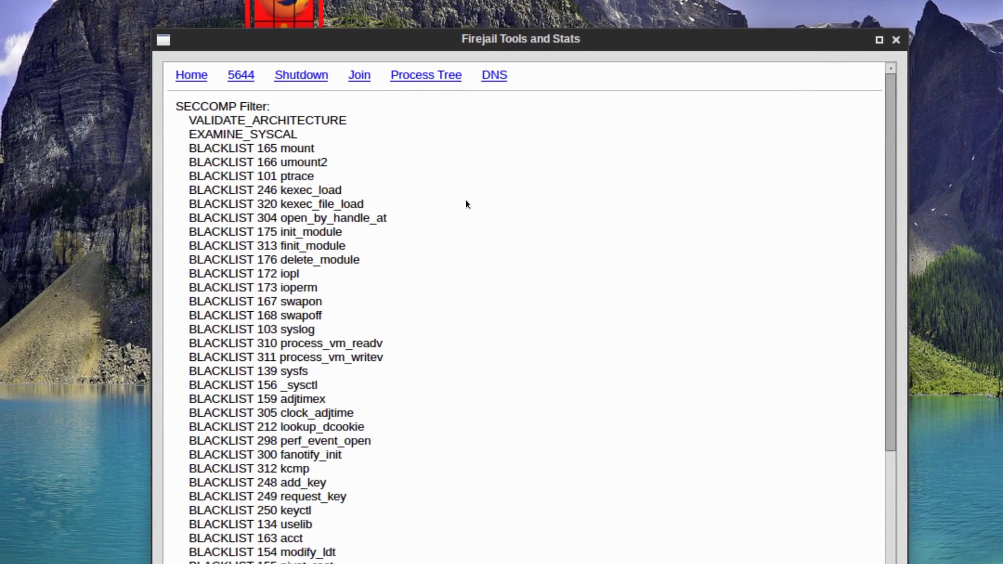
scroll(465, 204, "down", 3)
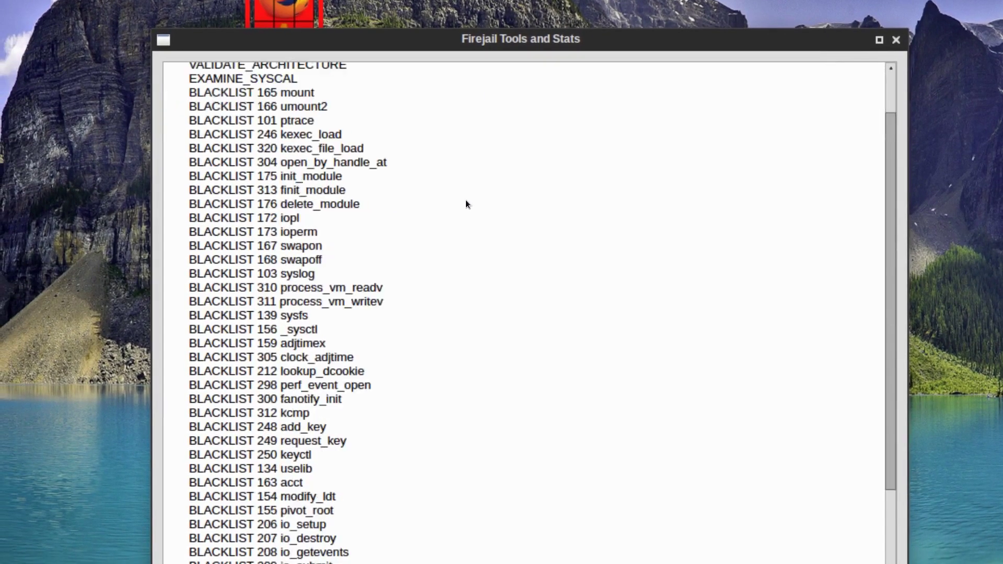
scroll(442, 316, "up", 3)
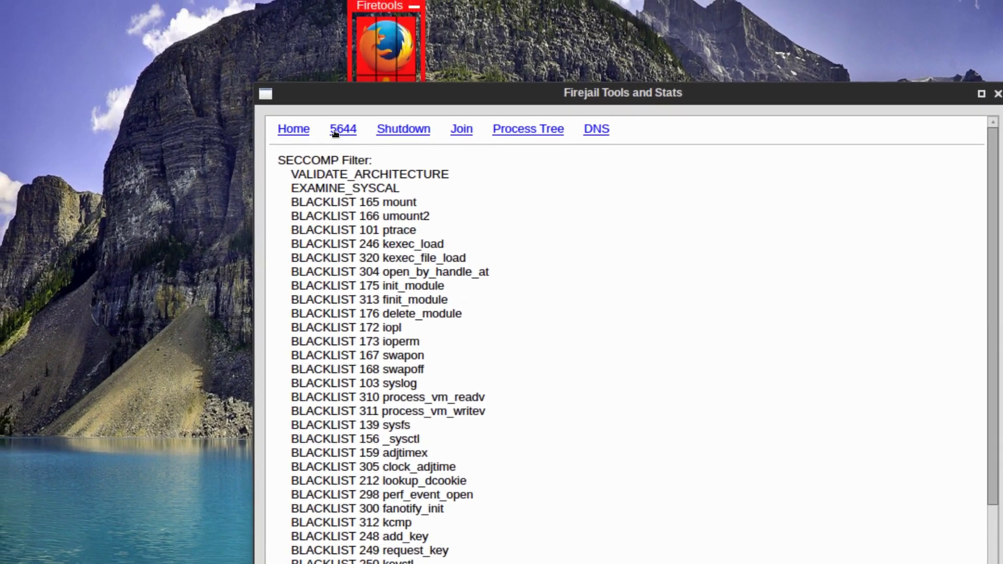
left_click(334, 132)
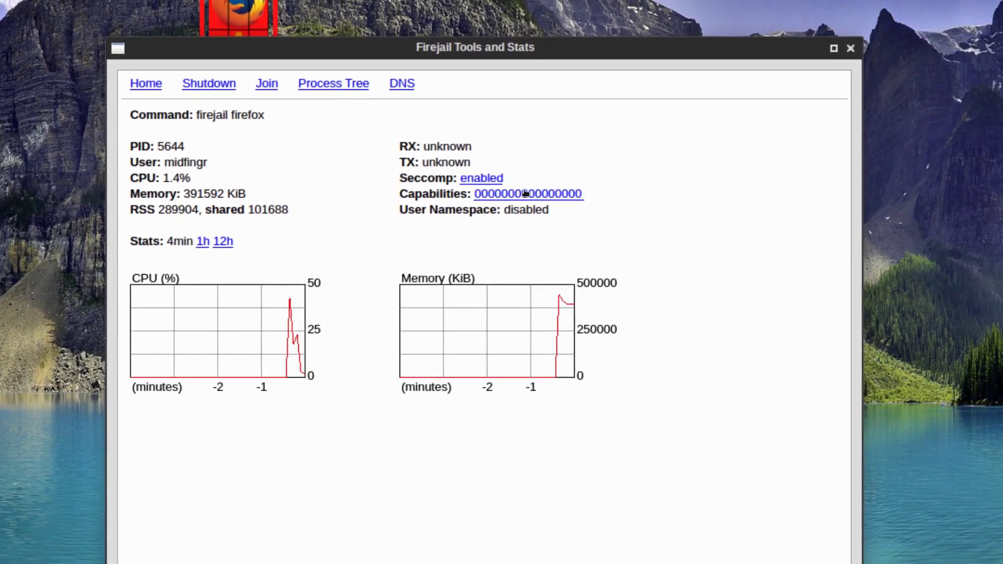
left_click(617, 184)
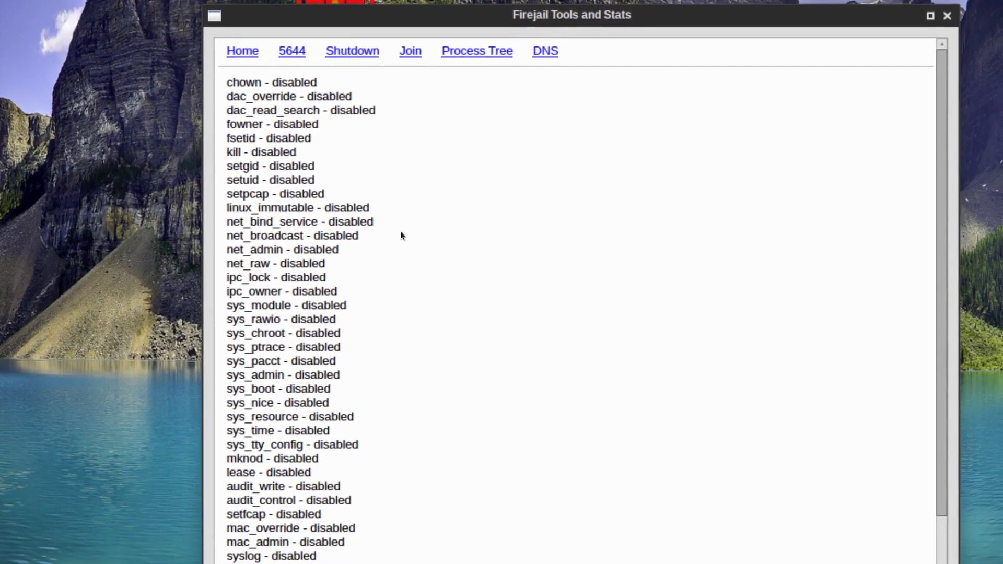
scroll(401, 231, "down", 3)
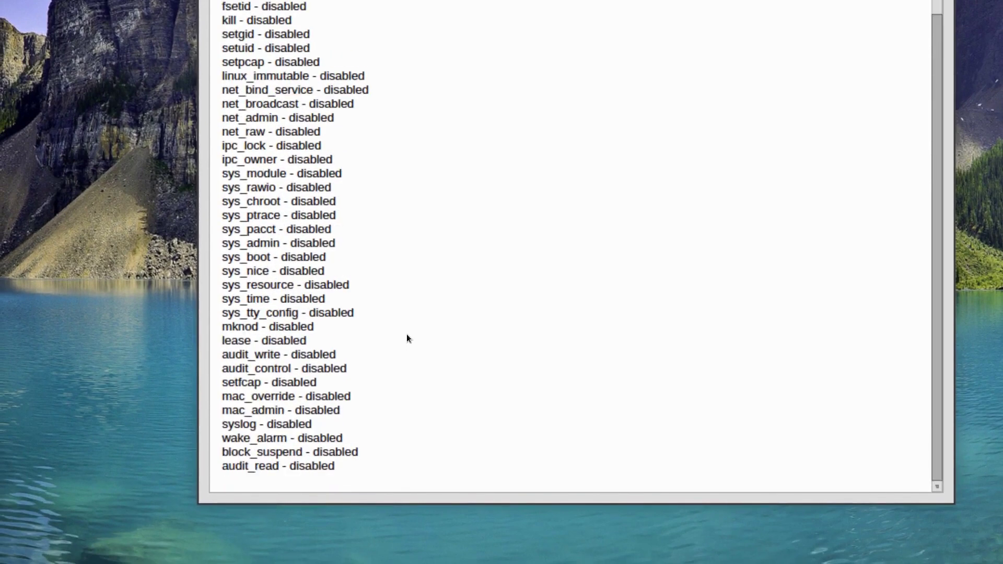
scroll(410, 263, "up", 3)
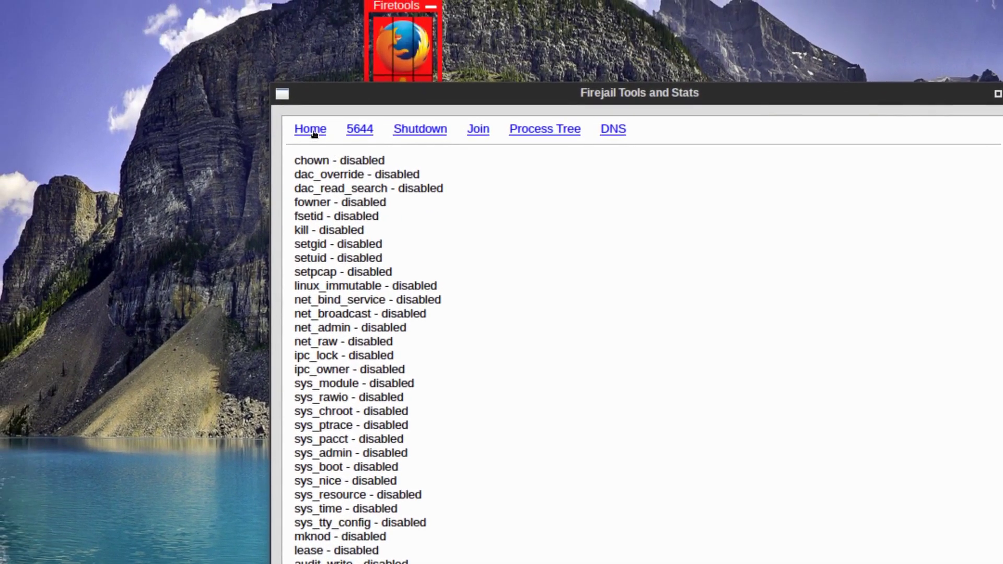
- Shut down sandbox PID 5644 from its details page and confirm with OK
left_click(242, 77)
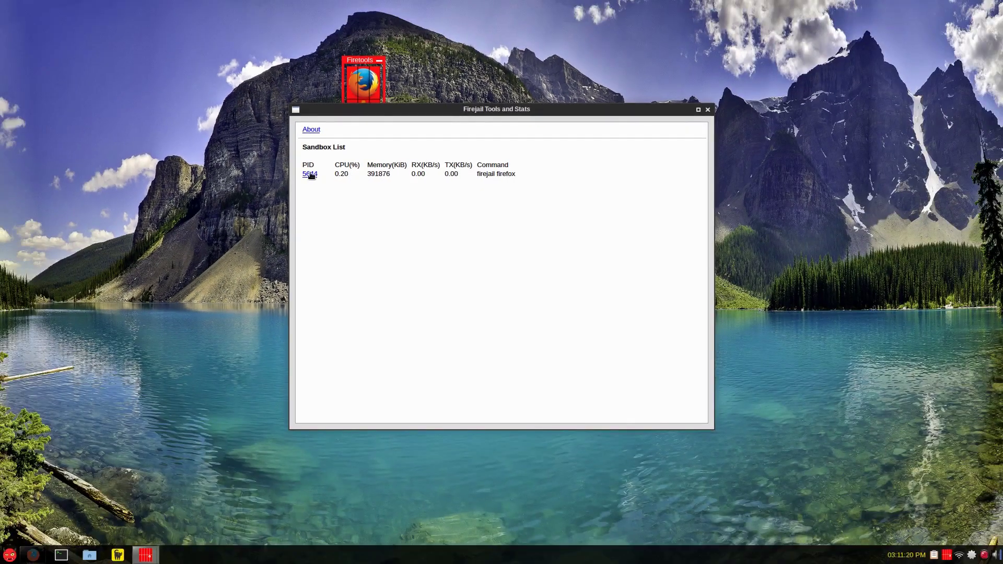
left_click(311, 173)
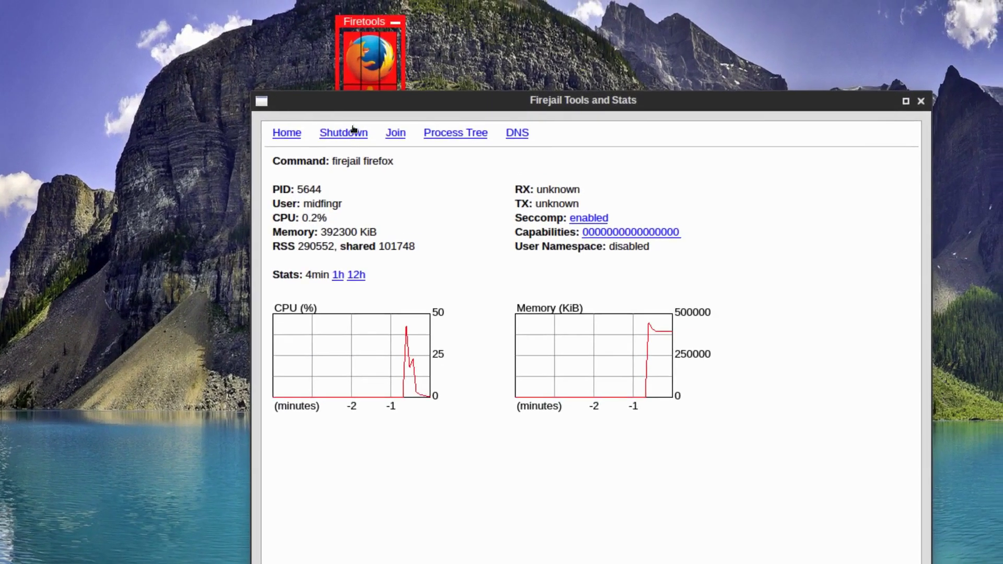
left_click(353, 130)
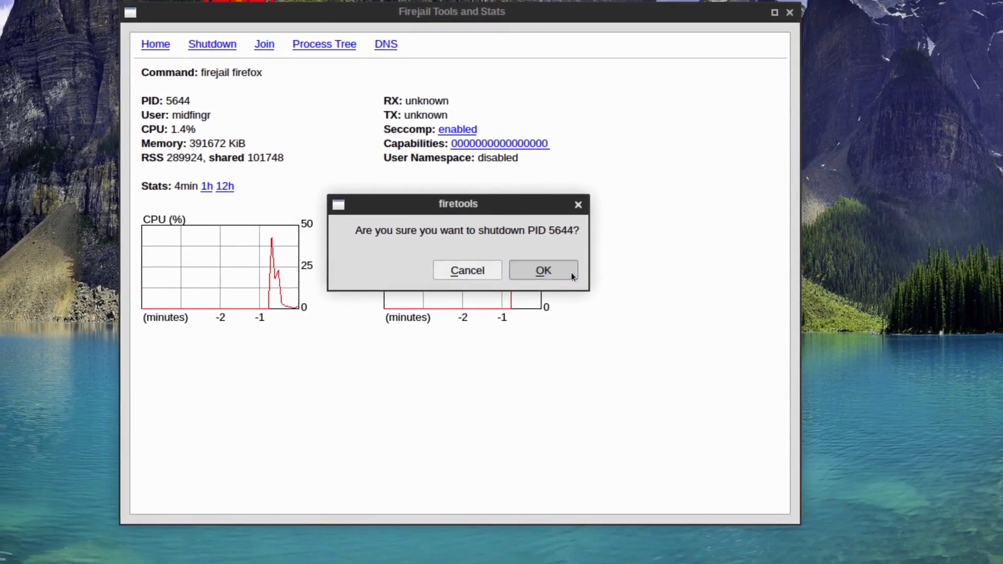
left_click(543, 270)
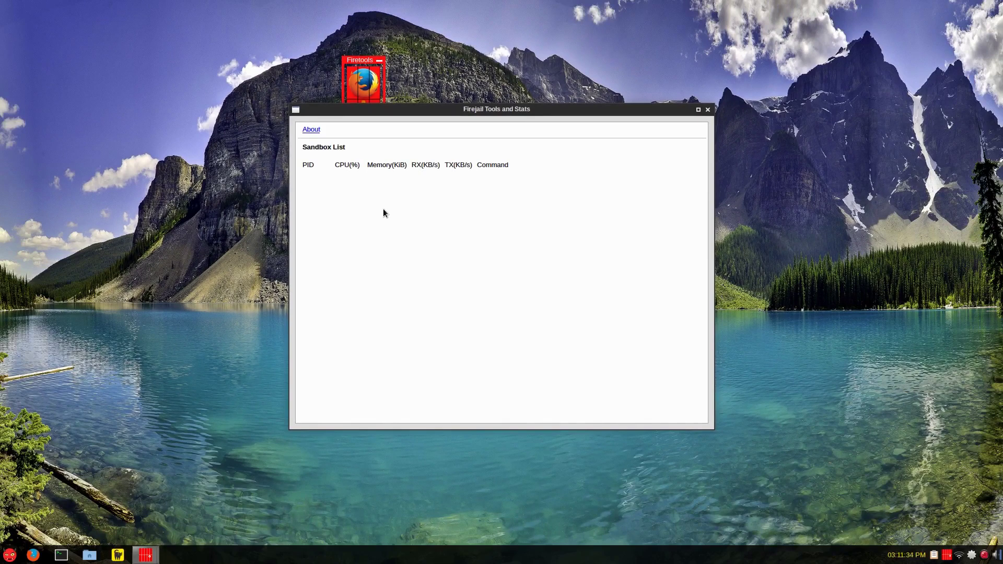
- Relaunch sandboxed Firefox from the launcher menu to view the Firejail project page
right_click(363, 86)
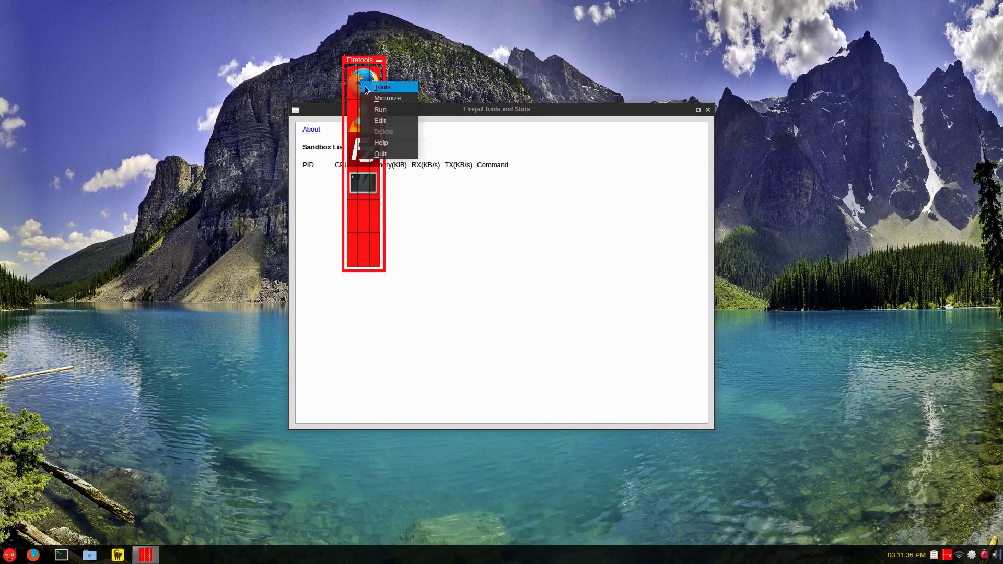
left_click(366, 85)
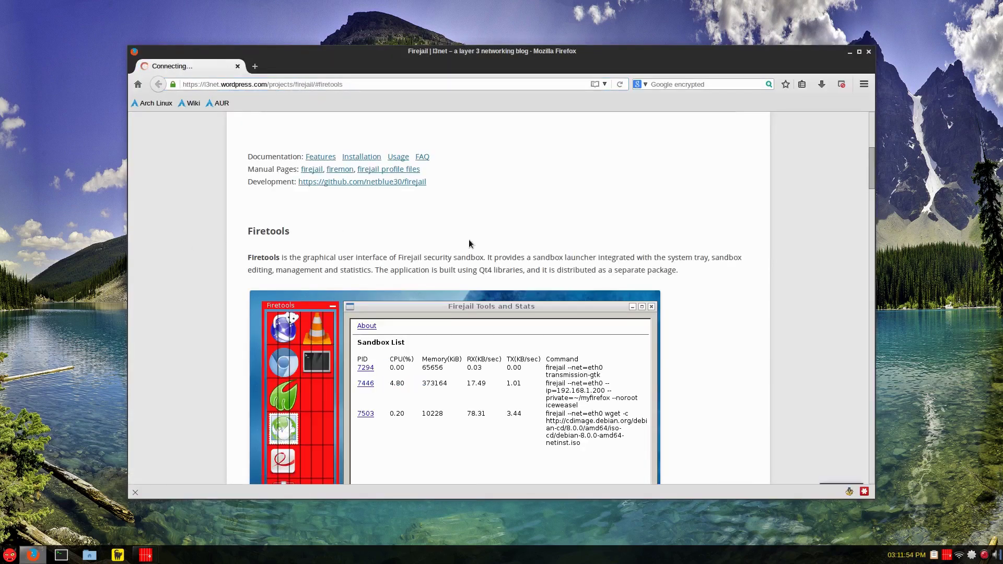
scroll(437, 260, "down", 5)
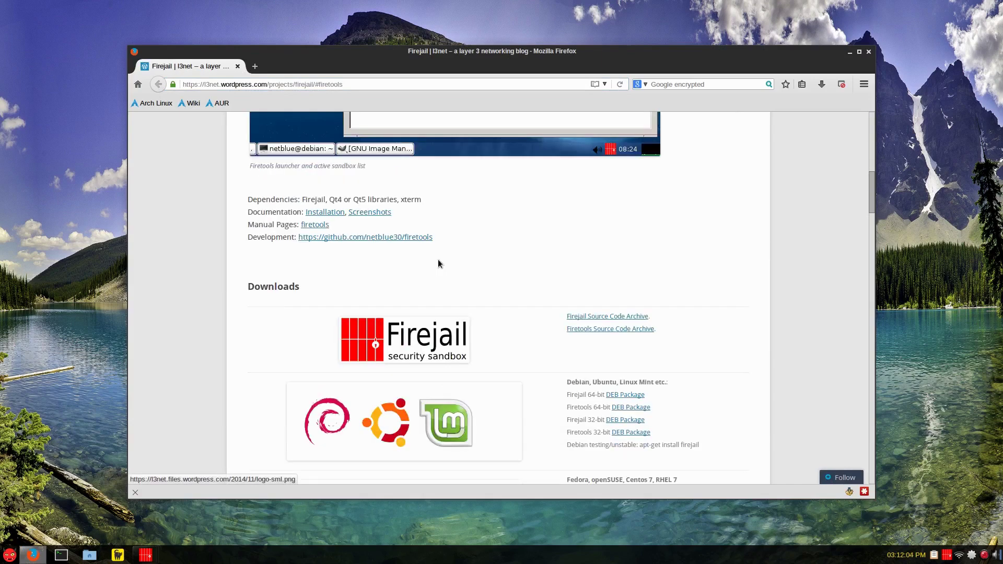
scroll(438, 263, "down", 3)
scroll(437, 262, "down", 2)
scroll(439, 267, "down", 2)
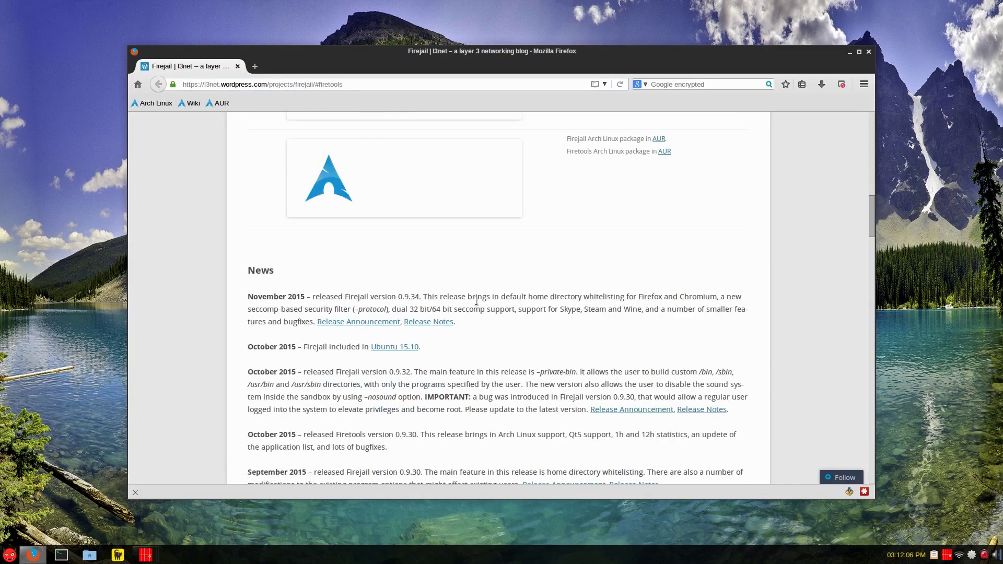
scroll(477, 304, "down", 2)
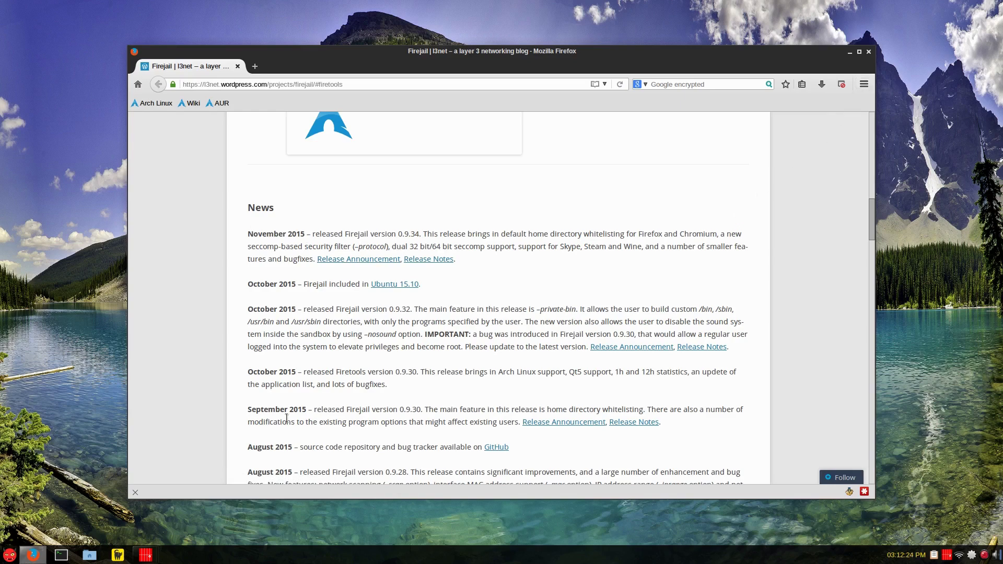
- In a new terminal, run ls /etc/firejail/ with Tab completion
left_click(60, 555)
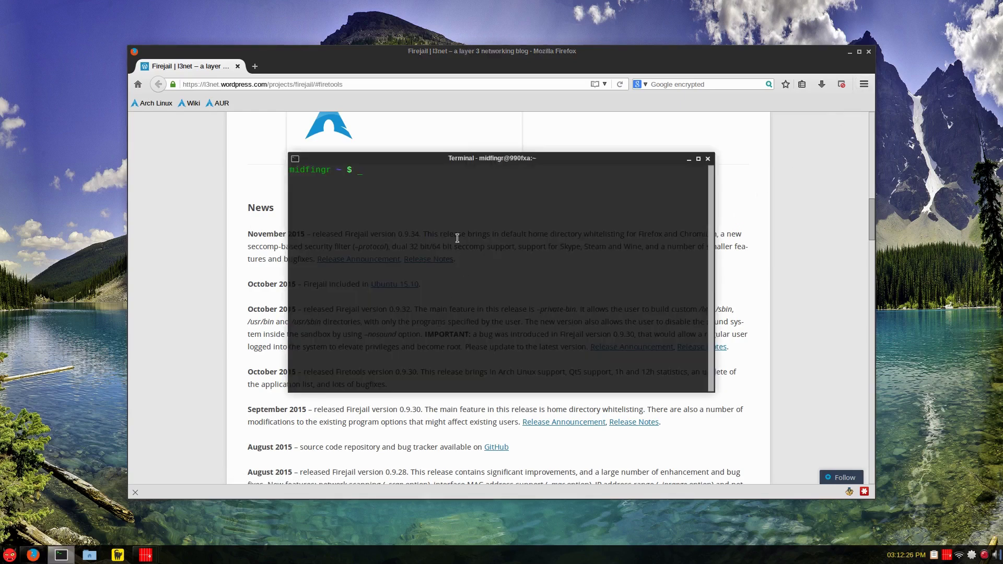
type("ls ")
type("/etc/fire")
type("j")
key("Tab")
key("Return")
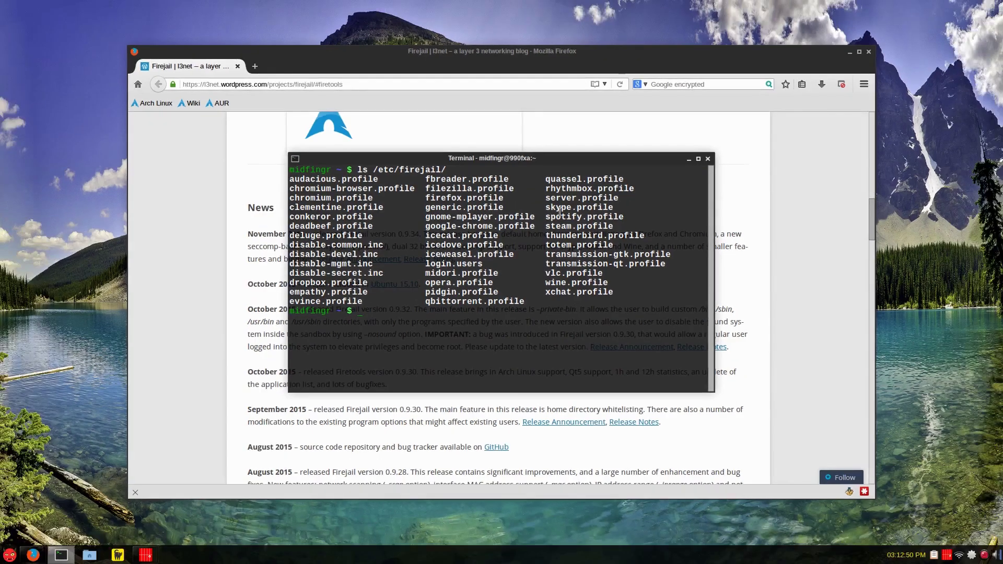
- Close the terminal and Firefox, then move the stats window aside and close it
left_click(708, 159)
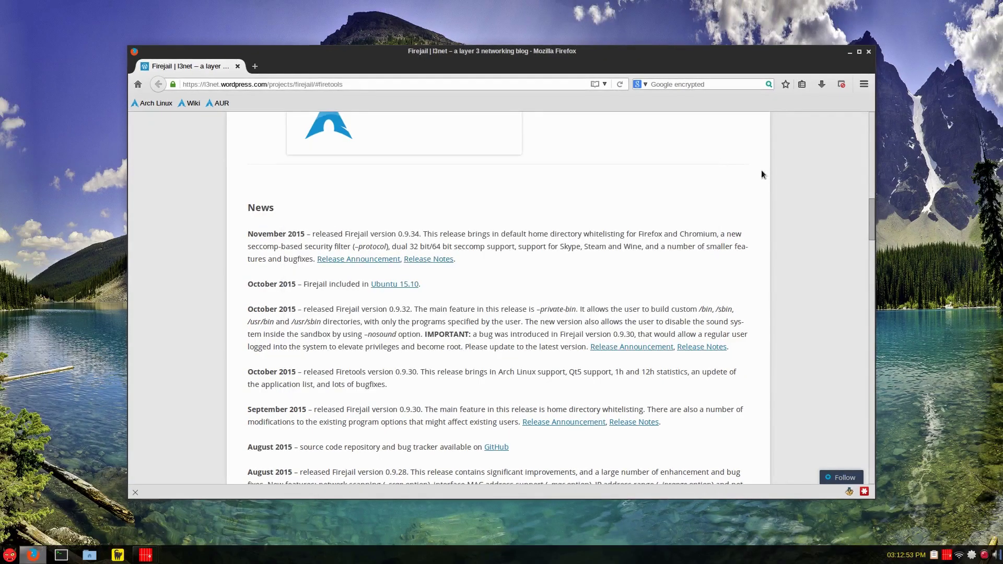
left_click(868, 53)
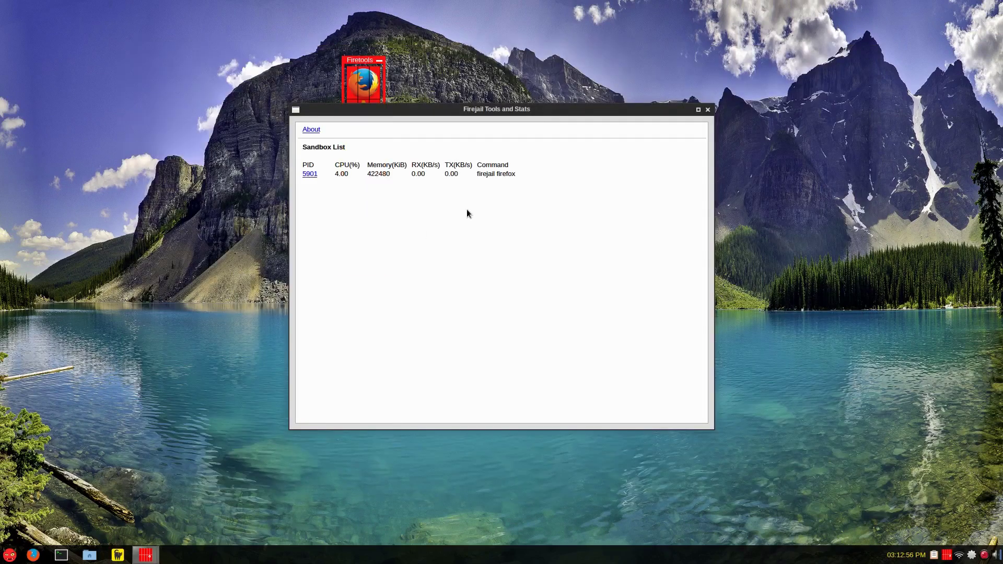
left_click_drag(497, 108, 677, 80)
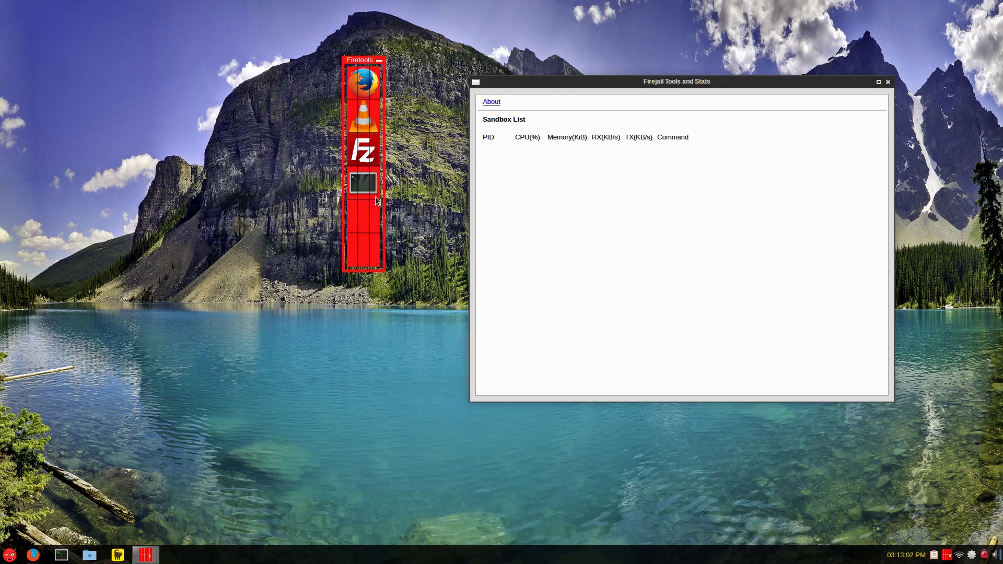
left_click(888, 82)
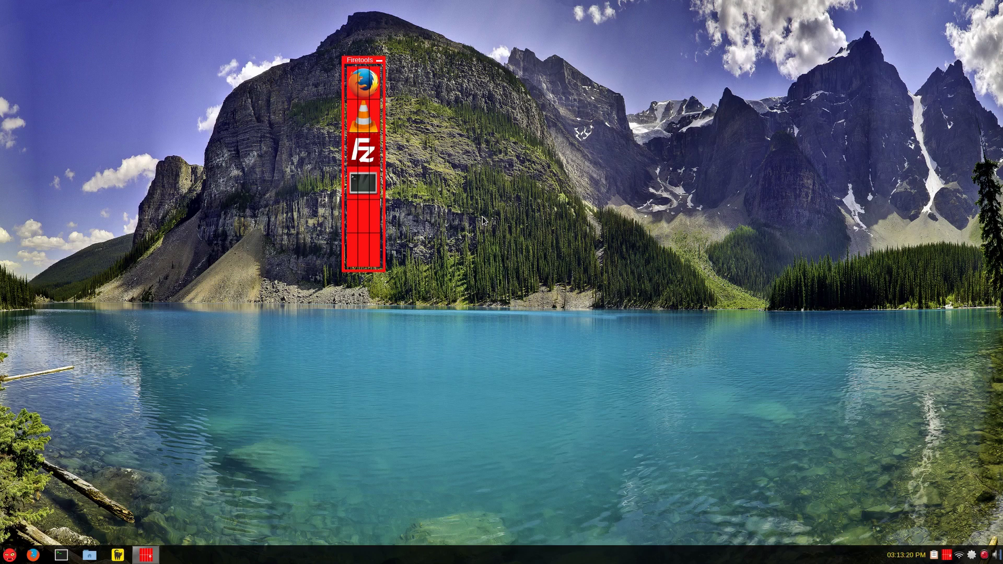
- Edit the Firefox launcher and place the cursor in its 'firejail firefox' Command field
right_click(372, 88)
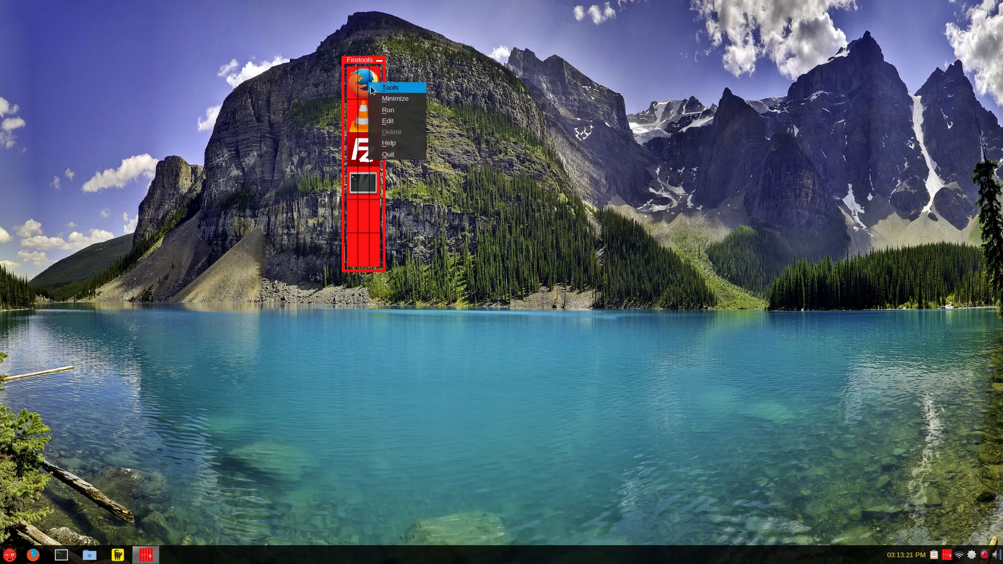
left_click(395, 121)
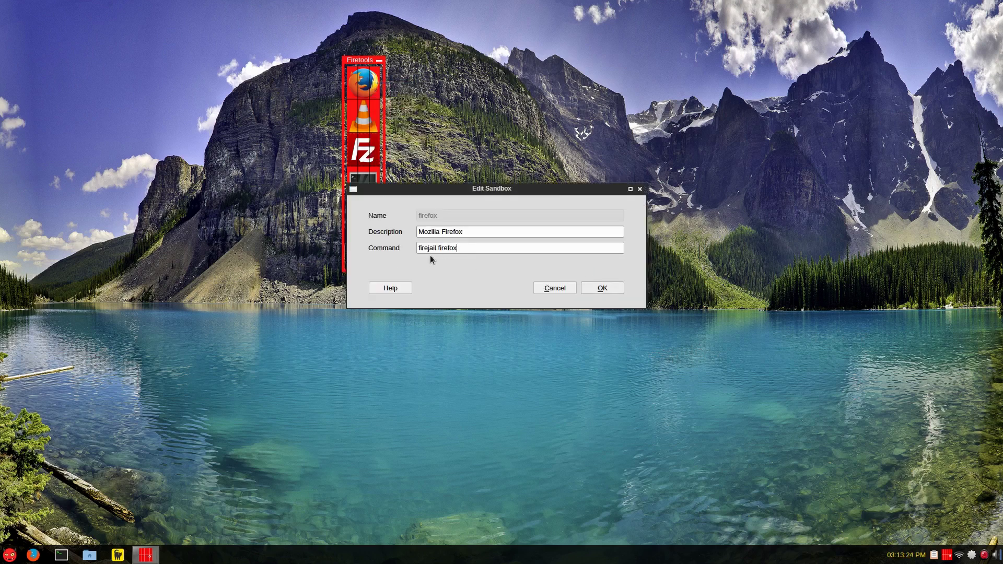
left_click(486, 247)
- Close the Edit Sandbox dialog and select the echo command under 'Using Firejail by Default'
left_click(600, 287)
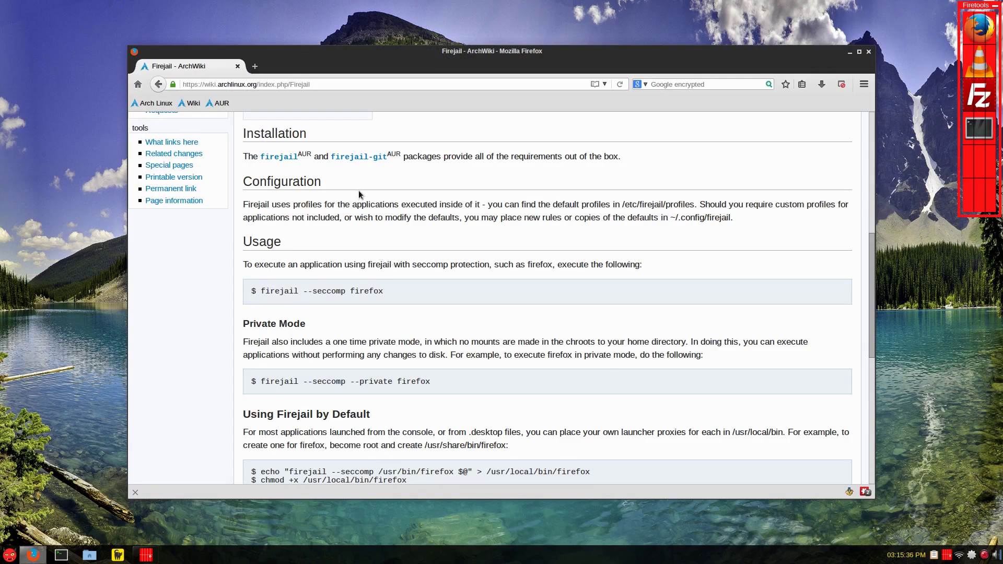
scroll(339, 222, "up", 3)
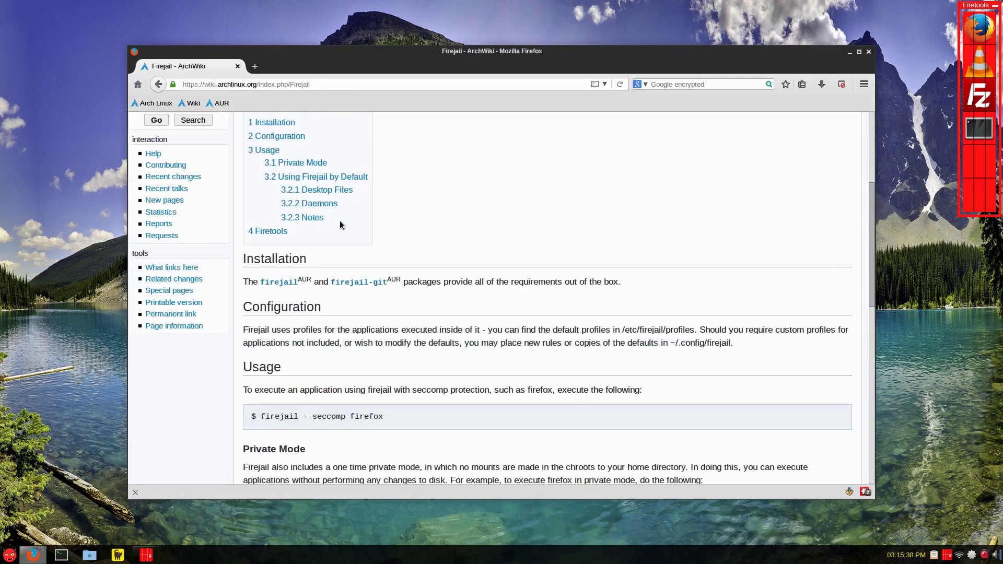
scroll(339, 222, "down", 1)
scroll(339, 222, "down", 2)
scroll(339, 222, "down", 1)
scroll(340, 221, "down", 3)
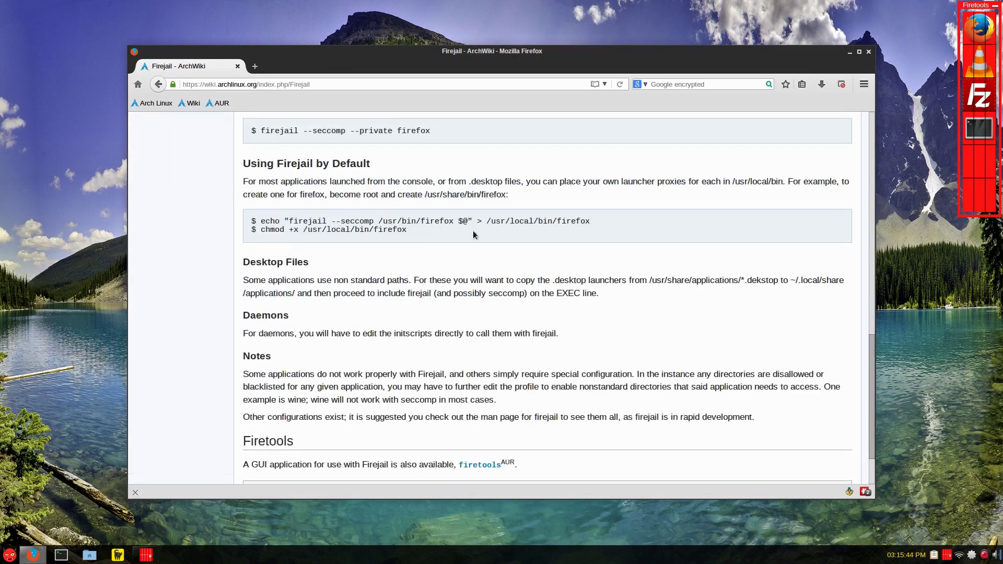
triple_click(571, 221)
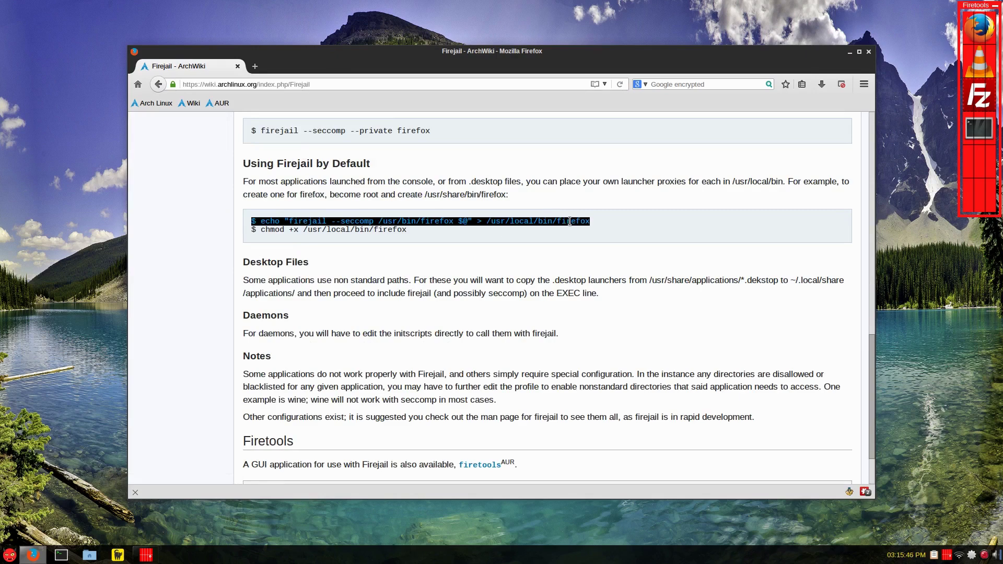
left_click(572, 221)
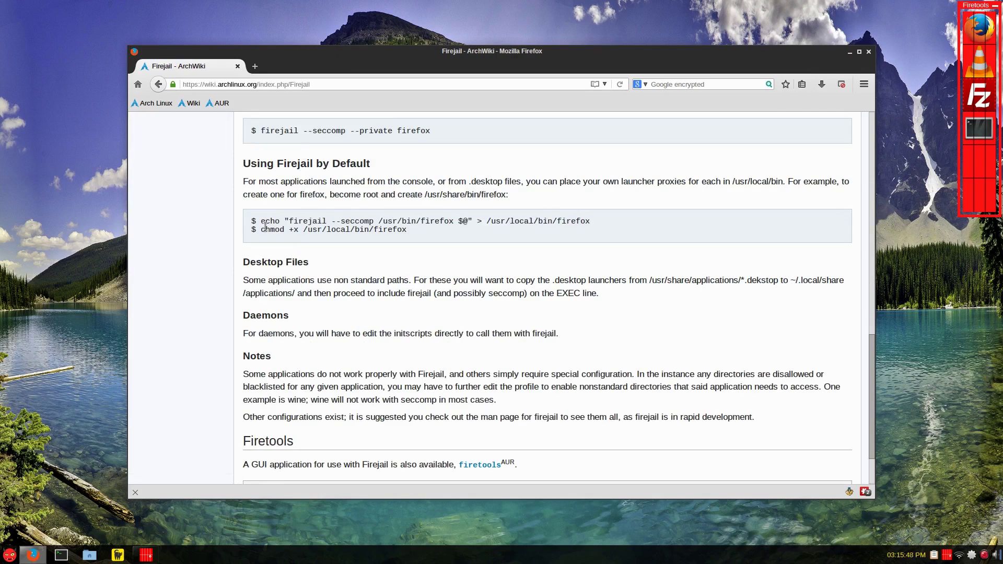
left_click_drag(267, 223, 320, 221)
left_click(269, 218)
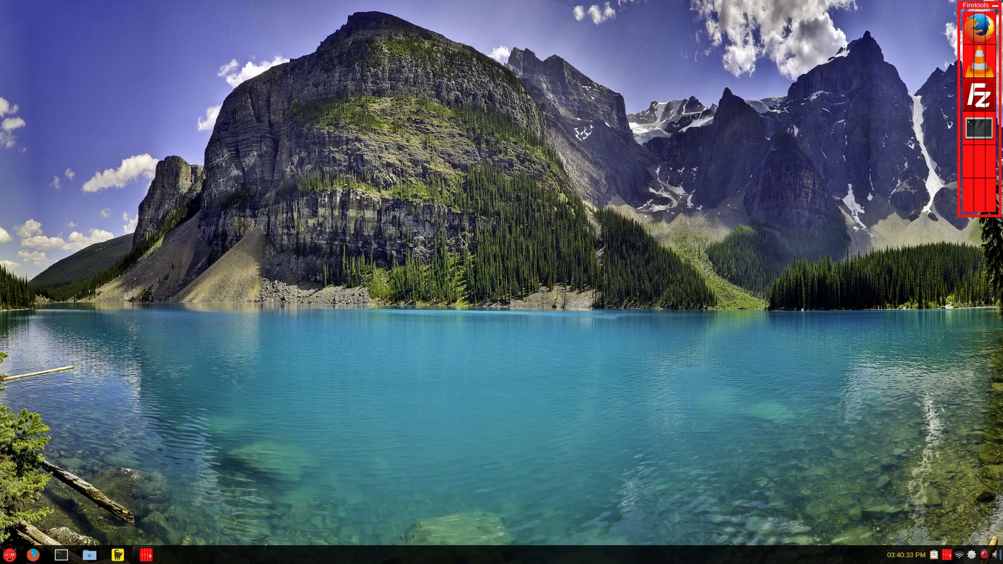
- In a new terminal, enter cp /usr/share/applications/vlc.desktop ~/.local/share/applications/ using Tab completion
key("ctrl+alt+t")
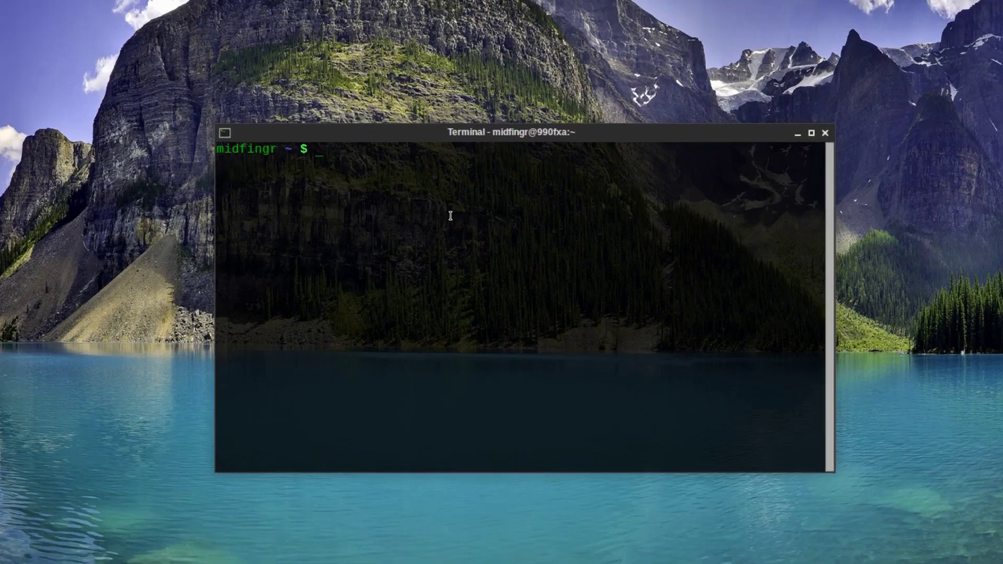
type("cp ")
type("/usr/share/")
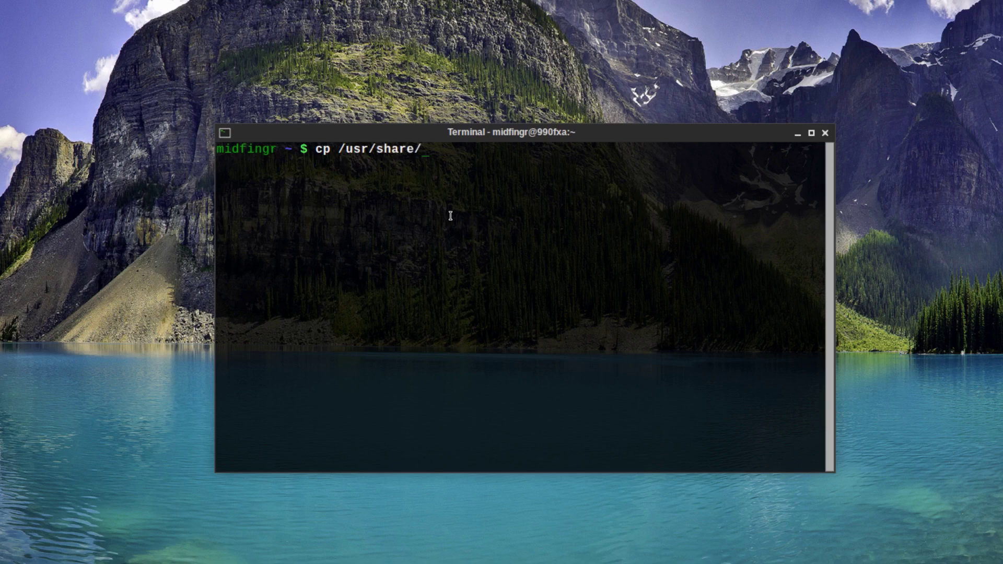
type("appli")
key("Tab")
type("vlc")
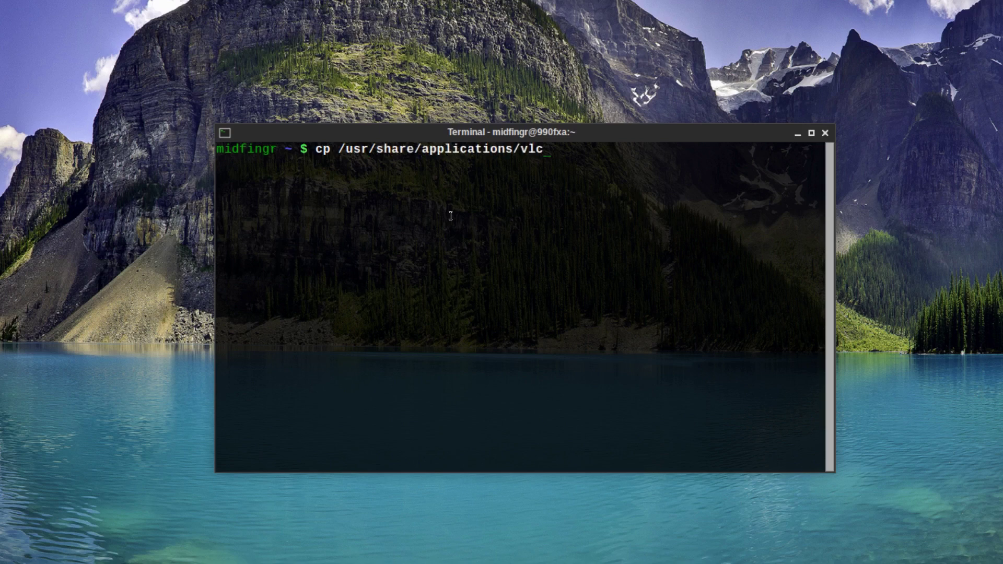
key("Tab")
type("/.l")
type("o")
key("Tab")
type("sh")
key("Tab")
type("a")
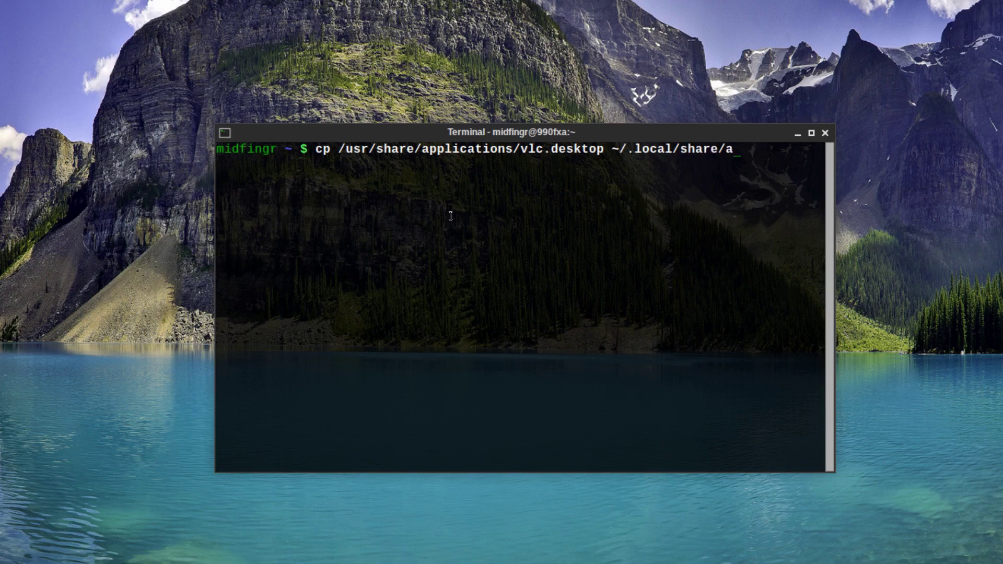
type("p")
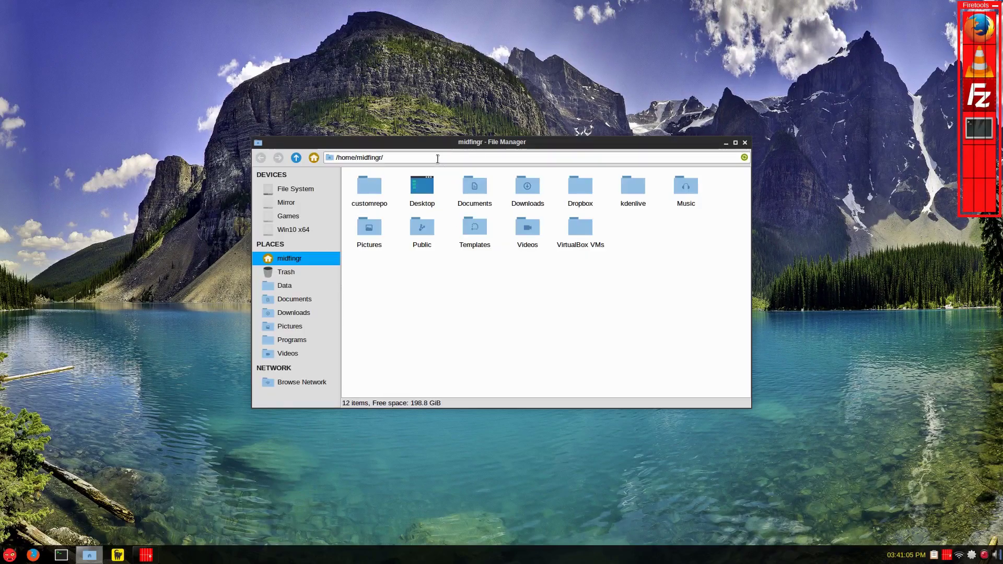
type(".l")
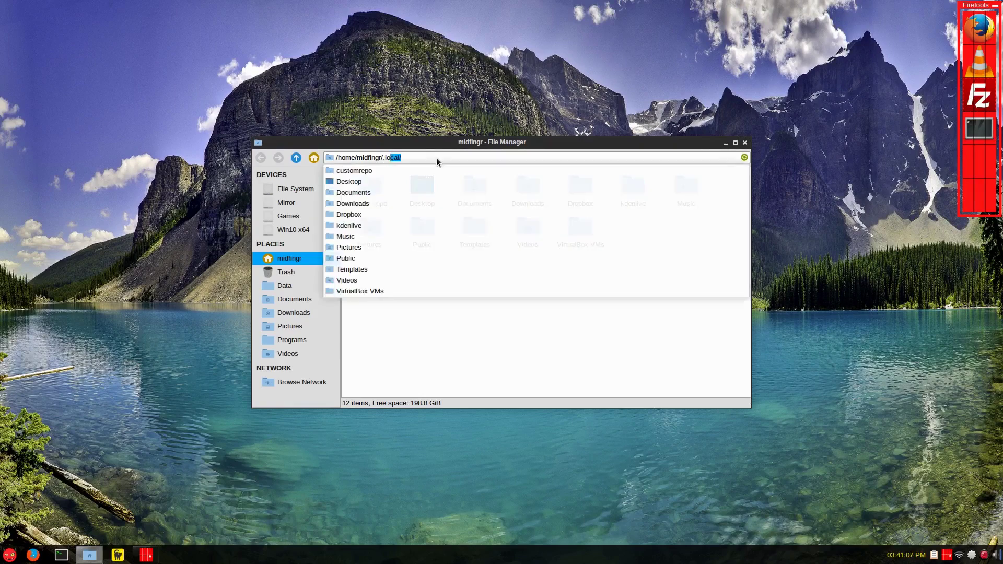
type("ocal")
- Go to ~/.local/share/applications and open vlc.desktop with Leafpad
key("Return")
key("Return")
key("Return")
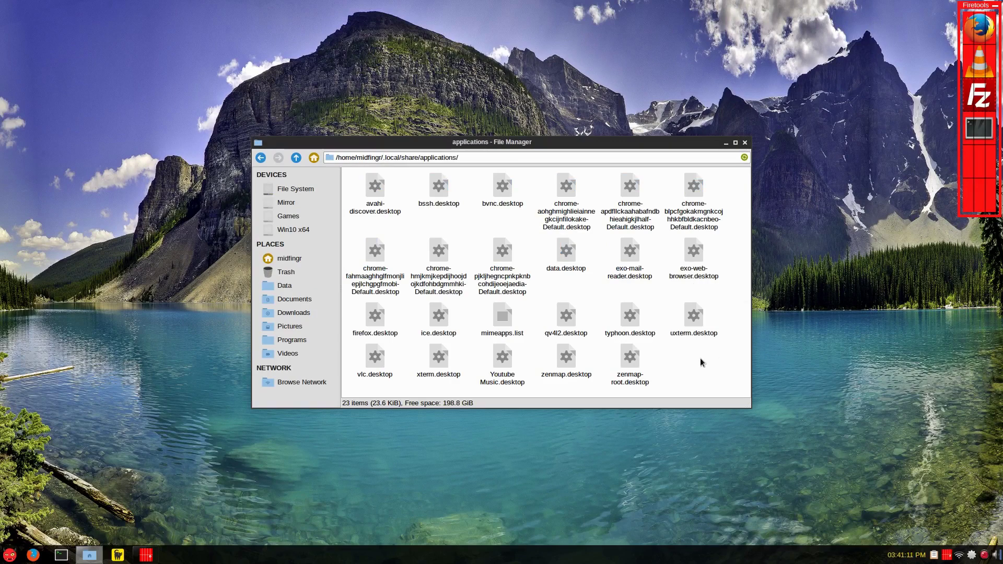
left_click(387, 375)
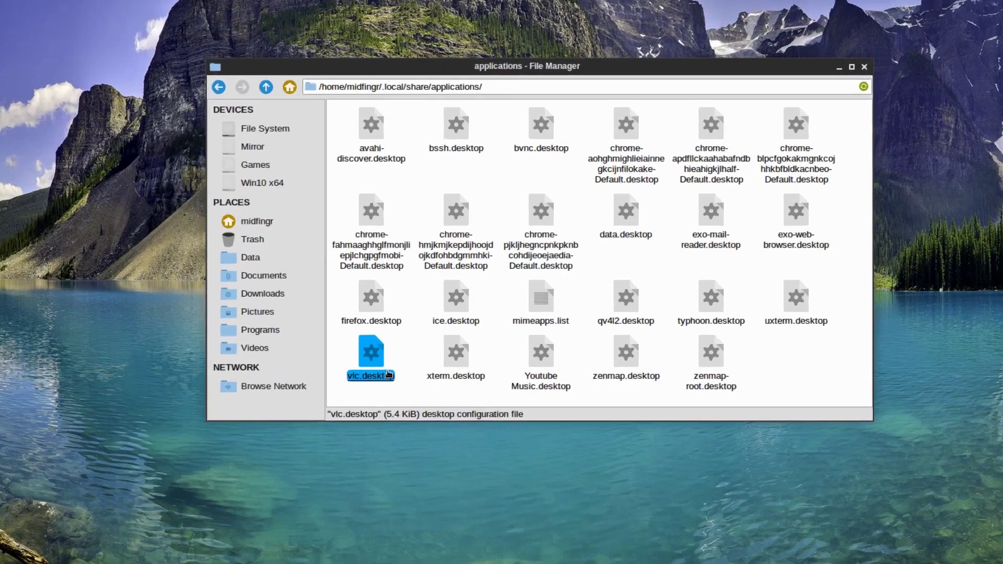
right_click(376, 360)
mouse_move(403, 389)
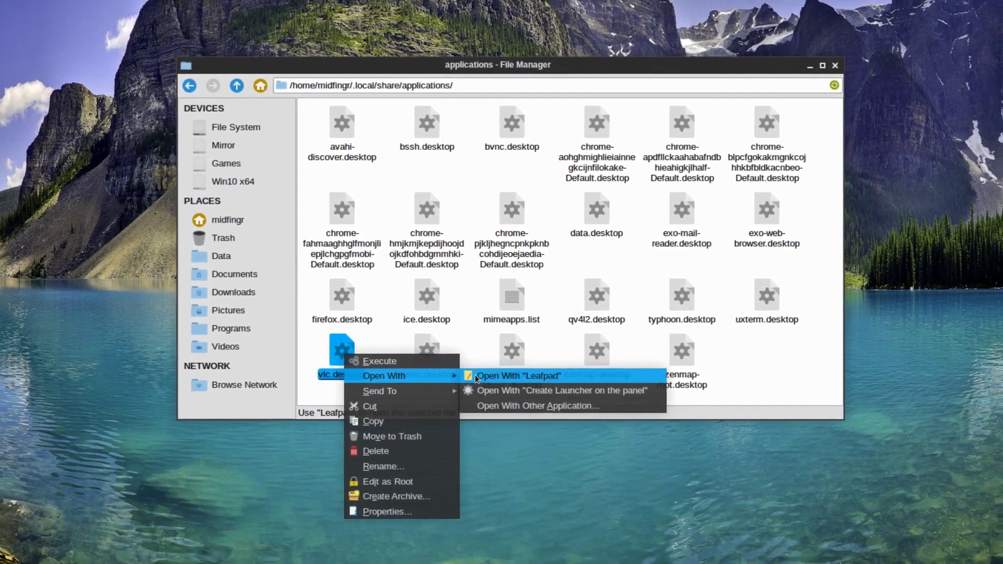
left_click(478, 375)
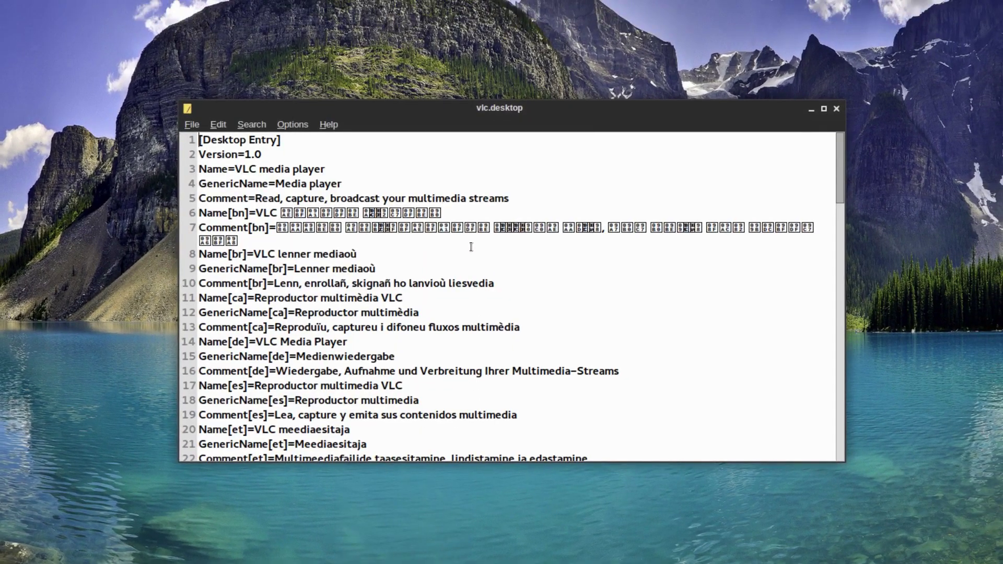
- Find the original Exec line on line 85 and comment it out with #
key("ctrl+f")
type("E")
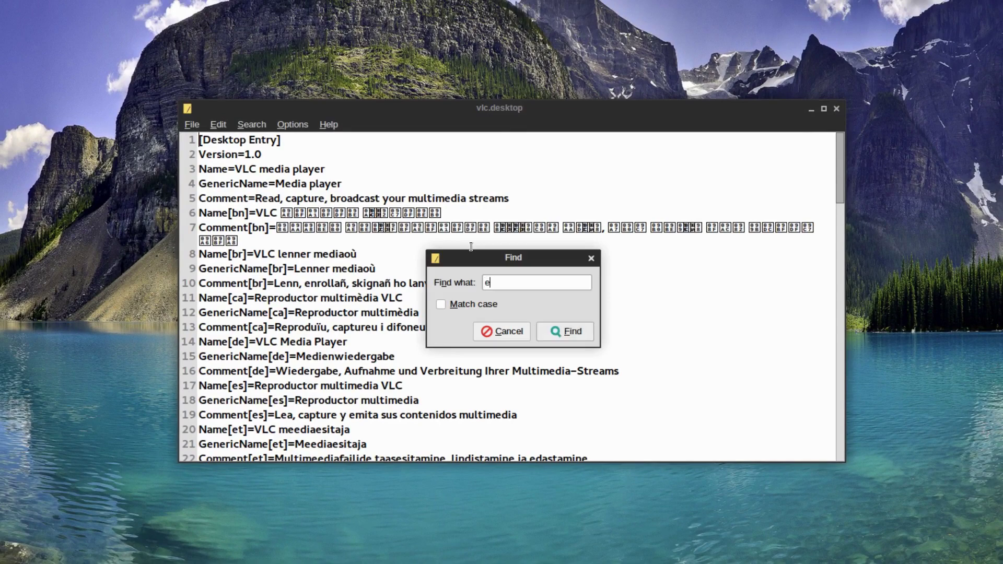
type("xec")
key("Return")
key("Right")
key("Right")
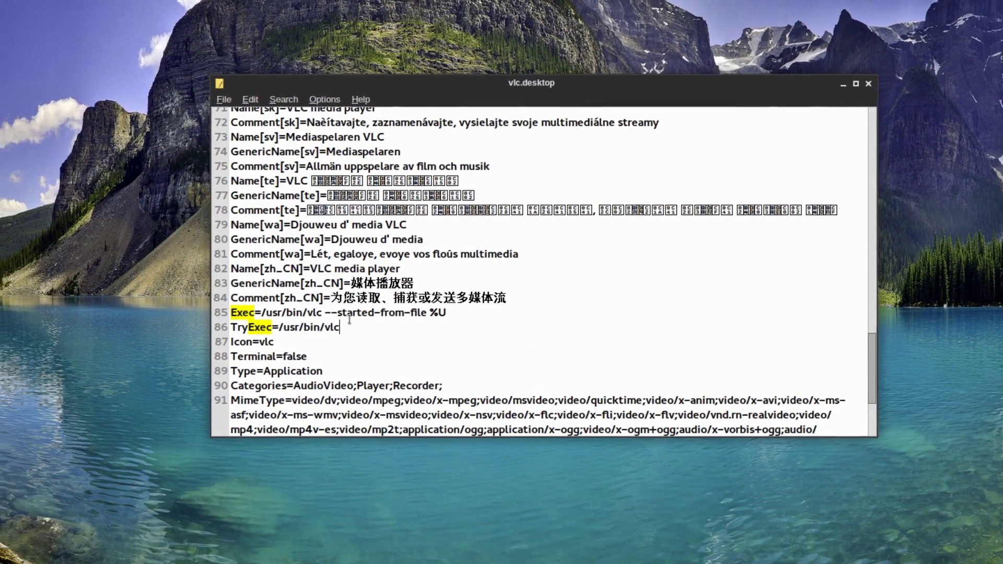
key("shift+Right")
key("shift+Right")
key("shift+Right")
key("shift+Right")
key("shift+Right")
key("shift+Right")
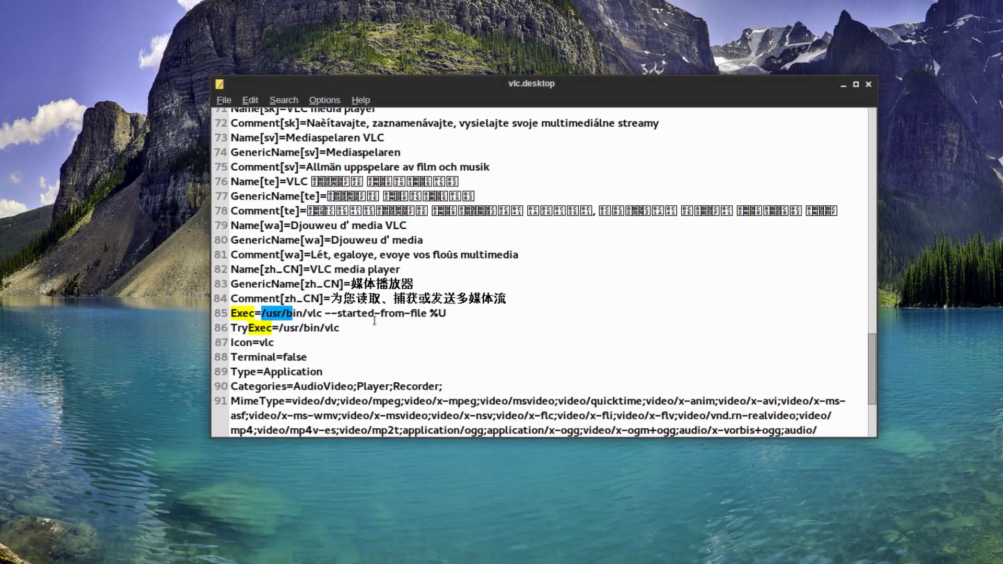
key("Right")
key("Home")
type("#")
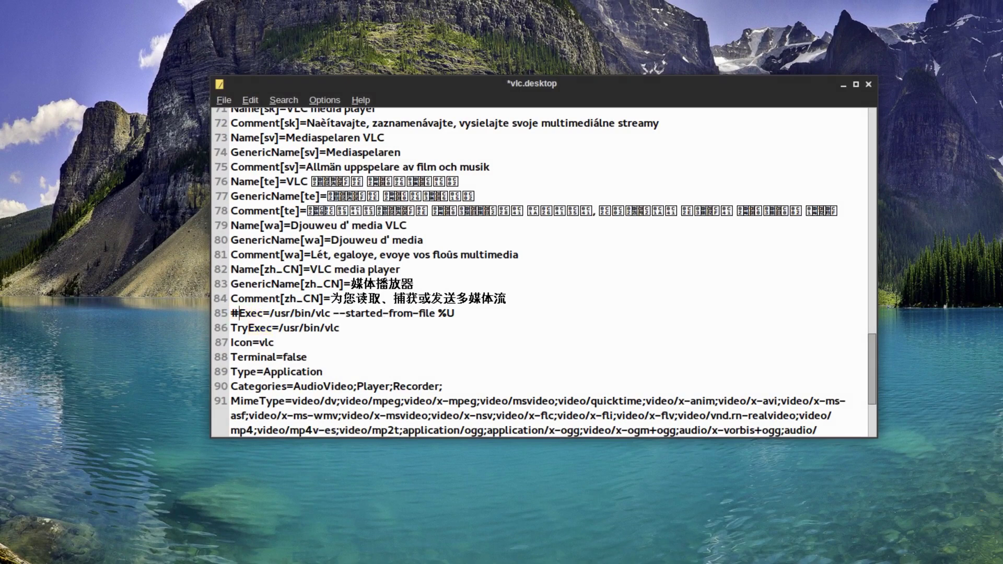
- Add an Exec=firejail vlc line above TryExec, then save vlc.desktop and quit Mousepad
key("Down")
key("Return")
key("Up")
type("E")
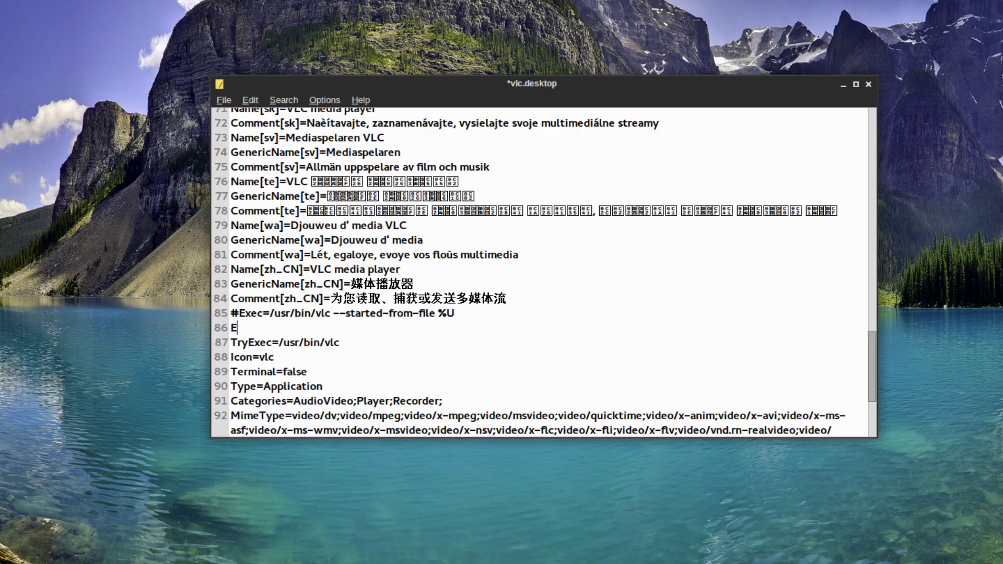
type("xec=")
type("fire")
type("ja")
type("il")
type(" vlc")
key("ctrl+s")
key("ctrl+q")
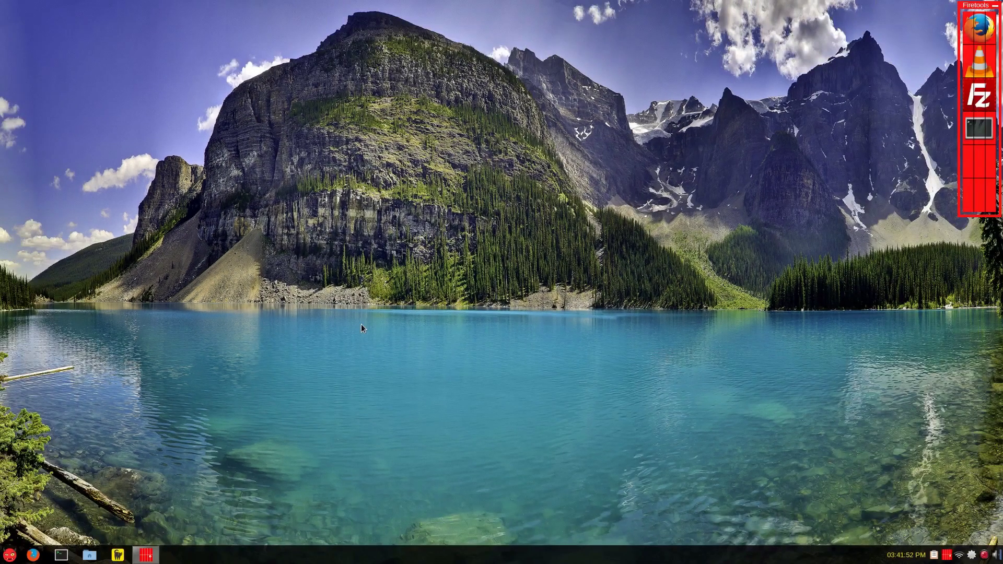
- Launch VLC via start-menu search and open Firetools' Tools and Stats sandbox list
key("super")
type("vlc")
key("Return")
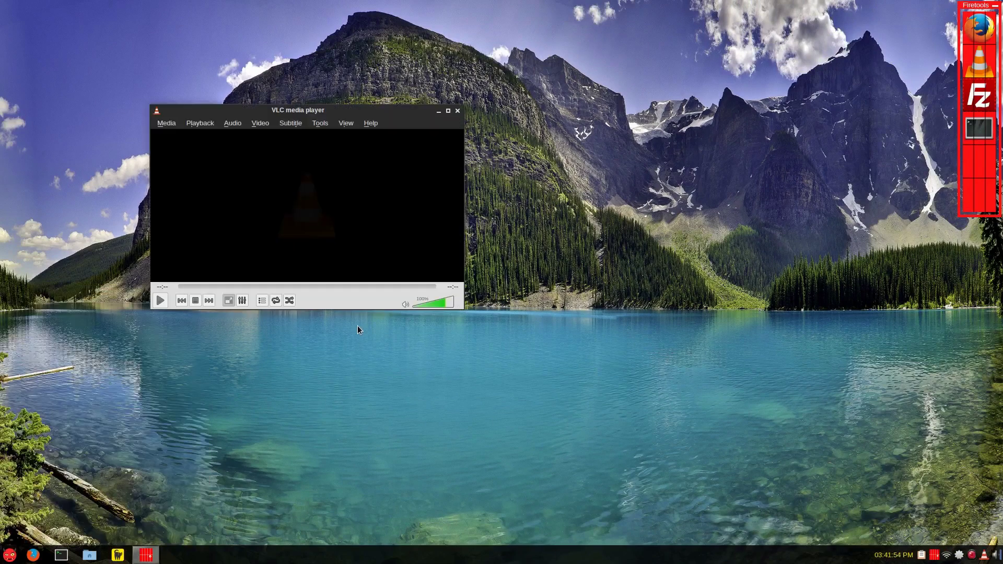
right_click(972, 218)
left_click(976, 205)
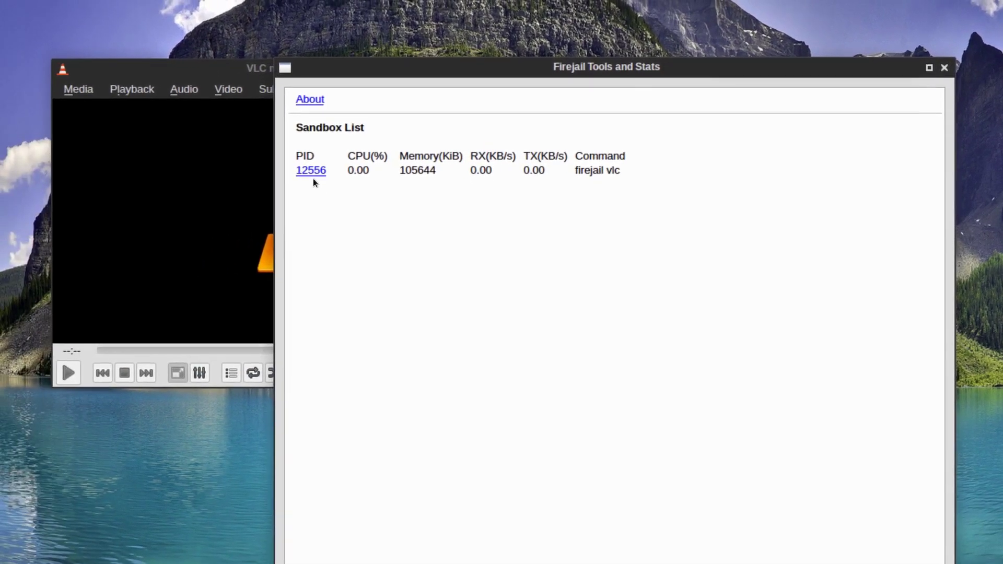
- View the firejail vlc sandbox (PID 12556) details showing seccomp enabled, then close the window
left_click(206, 171)
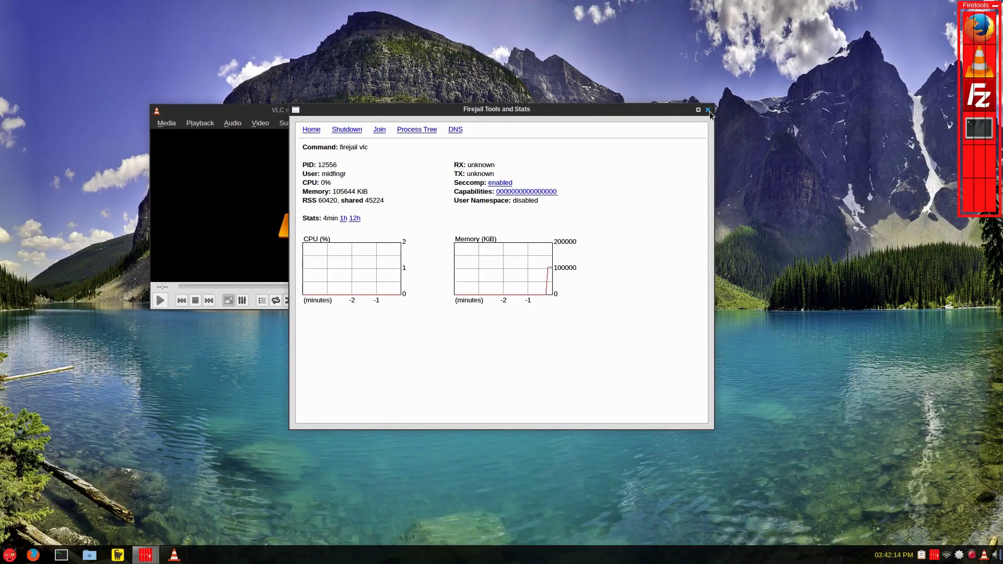
left_click(707, 110)
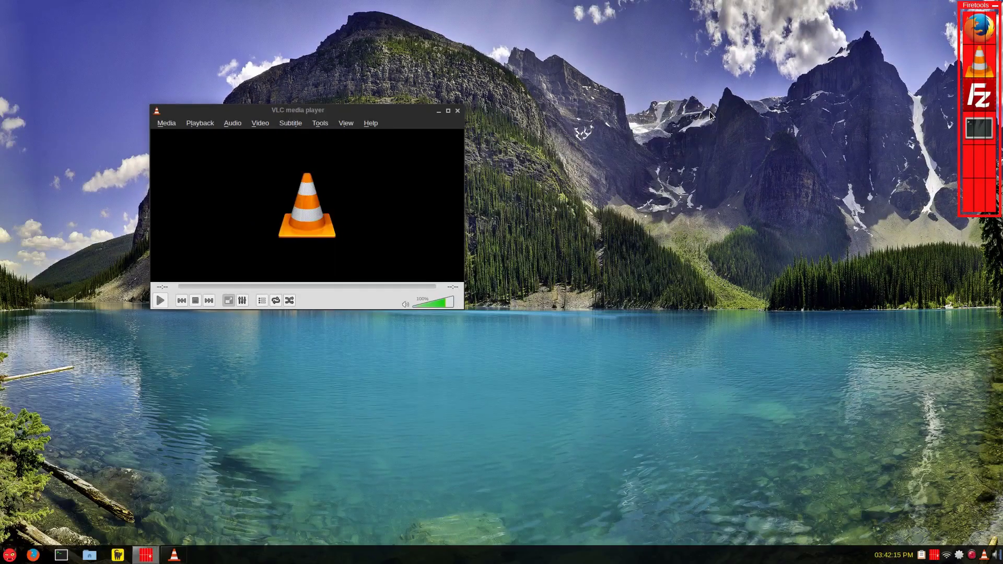